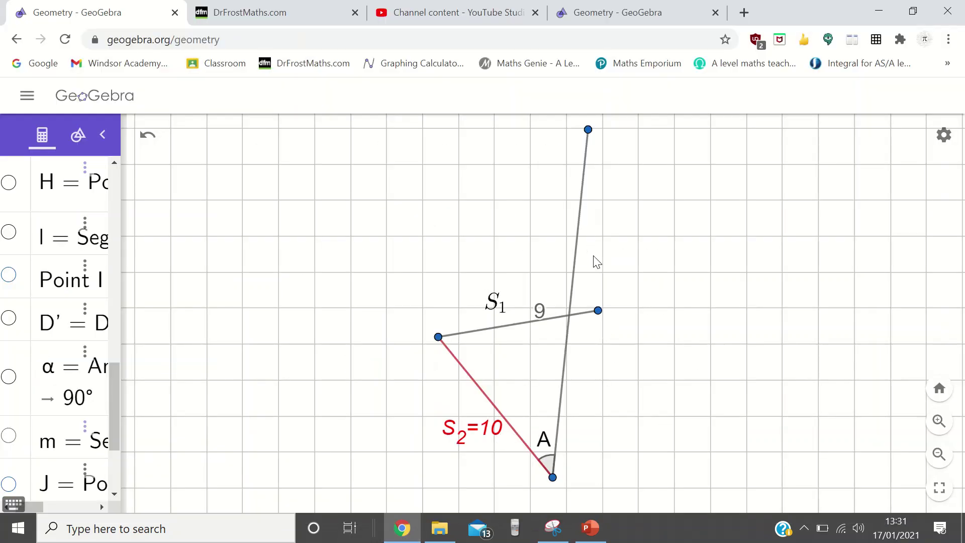
Shift the view slightly right and nudge the 9 length label up-left
{"action": "left_click_drag", "start_coordinate": [606, 268], "coordinate": [613, 267]}
{"action": "left_click_drag", "start_coordinate": [551, 314], "coordinate": [544, 312]}
{"action": "left_click", "coordinate": [629, 308]}
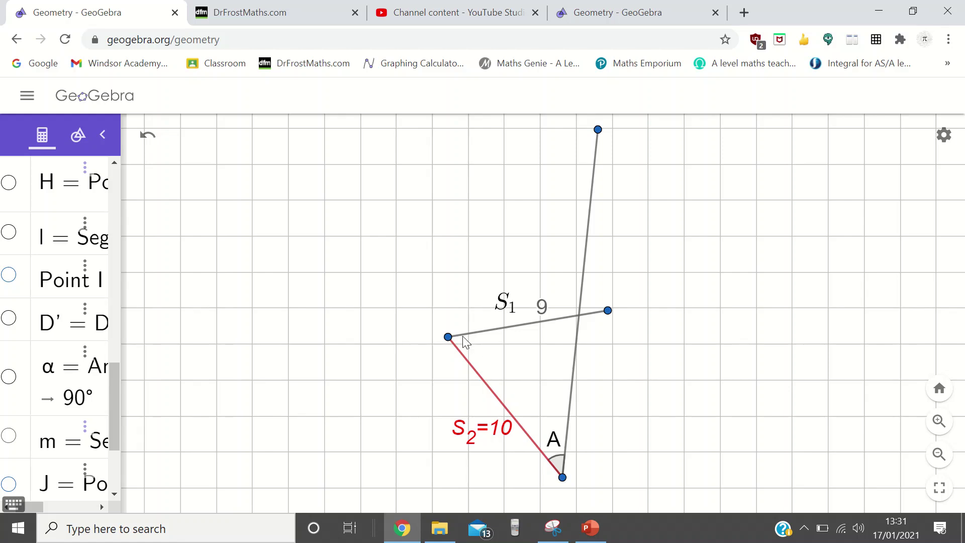
Swing S1's free end around its circle, checking the triangle's reference slide along the way
{"action": "left_click_drag", "start_coordinate": [613, 316], "coordinate": [406, 260]}
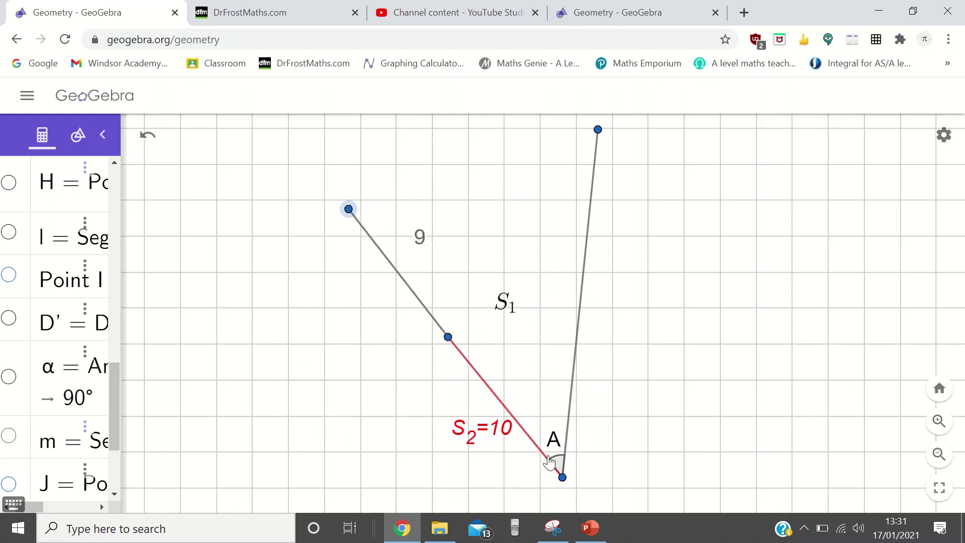
{"action": "left_click_drag", "start_coordinate": [403, 215], "coordinate": [533, 201]}
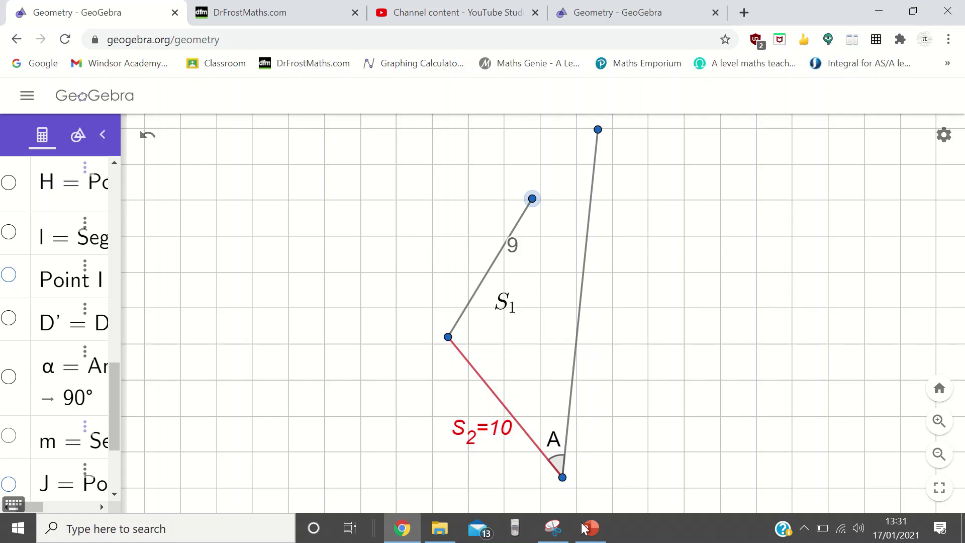
{"action": "left_click", "coordinate": [591, 528]}
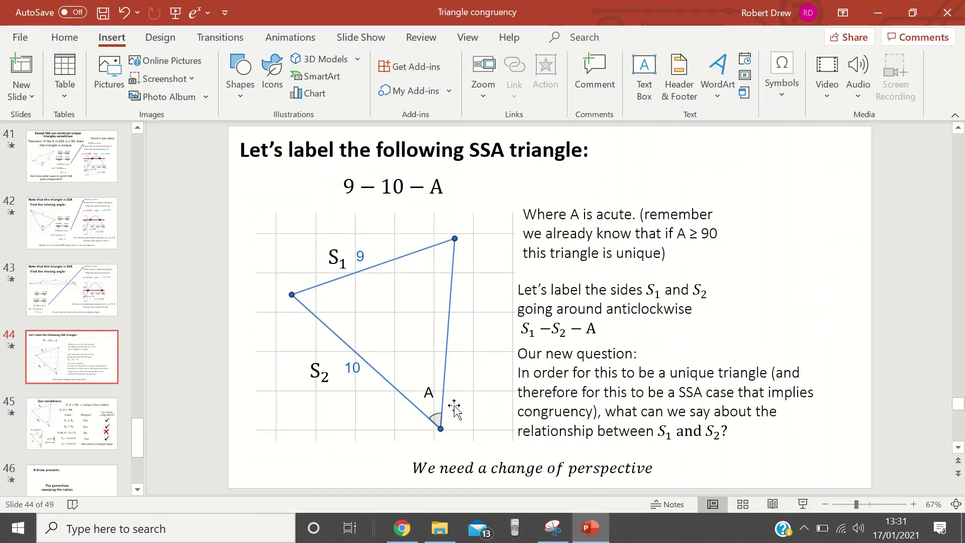
{"action": "left_click", "coordinate": [402, 528]}
{"action": "left_click_drag", "start_coordinate": [536, 204], "coordinate": [597, 400]}
Swing the 9-unit S1 round to horizontal and move the S1 label above it
{"action": "left_click_drag", "start_coordinate": [560, 289], "coordinate": [597, 362]}
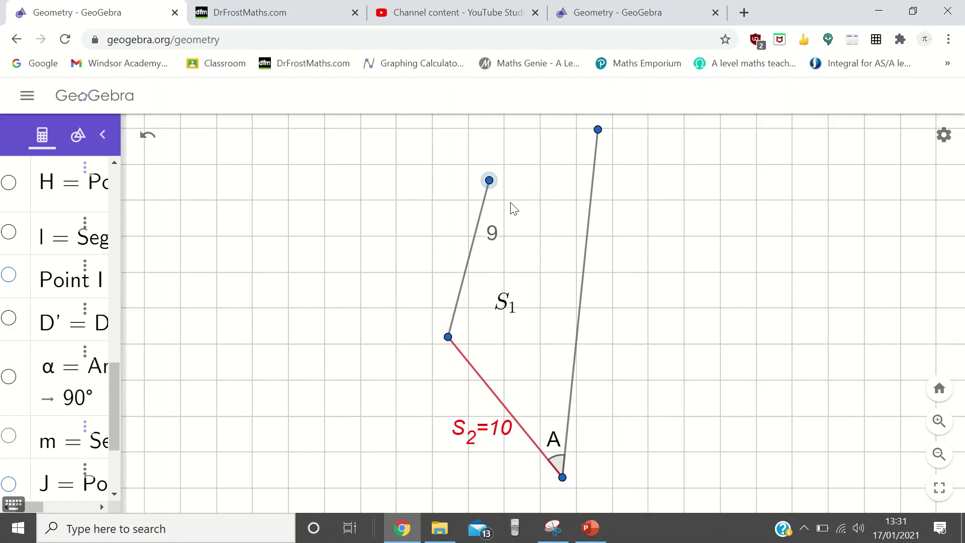
{"action": "left_click_drag", "start_coordinate": [491, 182], "coordinate": [680, 382]}
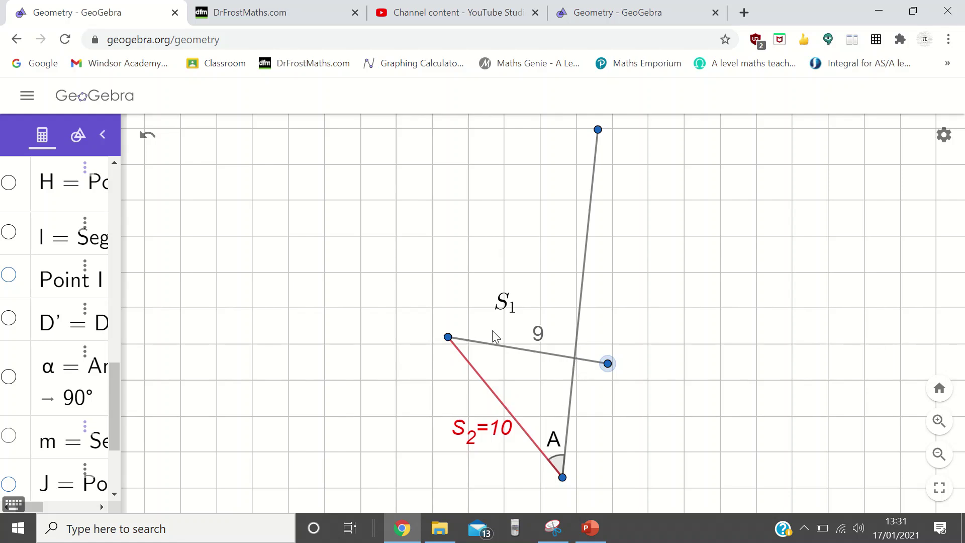
{"action": "left_click_drag", "start_coordinate": [613, 367], "coordinate": [597, 252]}
{"action": "left_click_drag", "start_coordinate": [508, 309], "coordinate": [503, 271]}
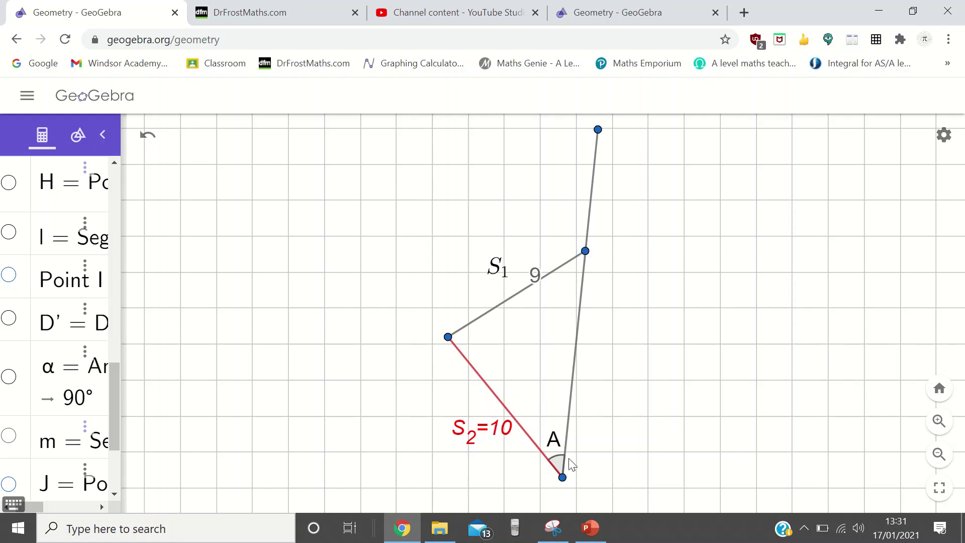
Swing S1's end down toward angle A, then up onto and past the third side
{"action": "left_click_drag", "start_coordinate": [582, 252], "coordinate": [565, 450]}
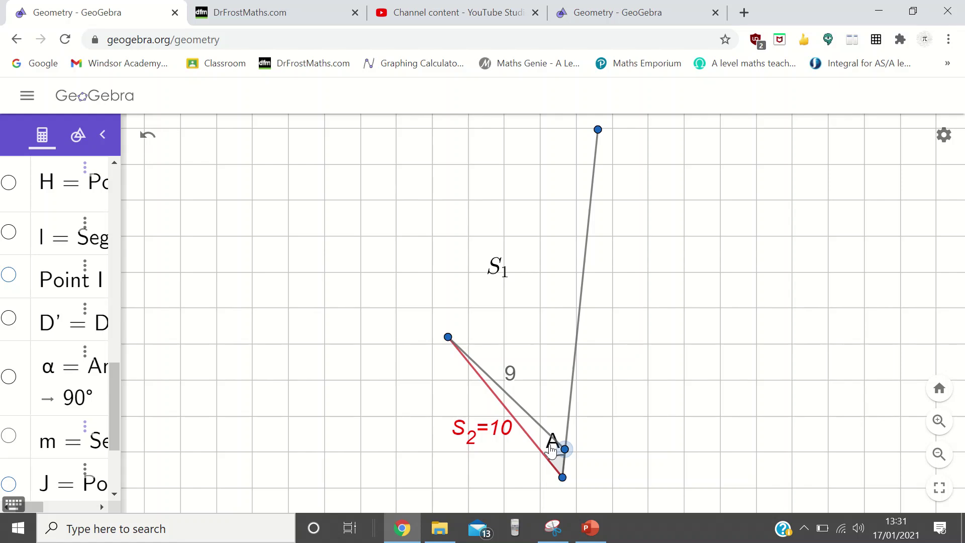
{"action": "left_click", "coordinate": [552, 451]}
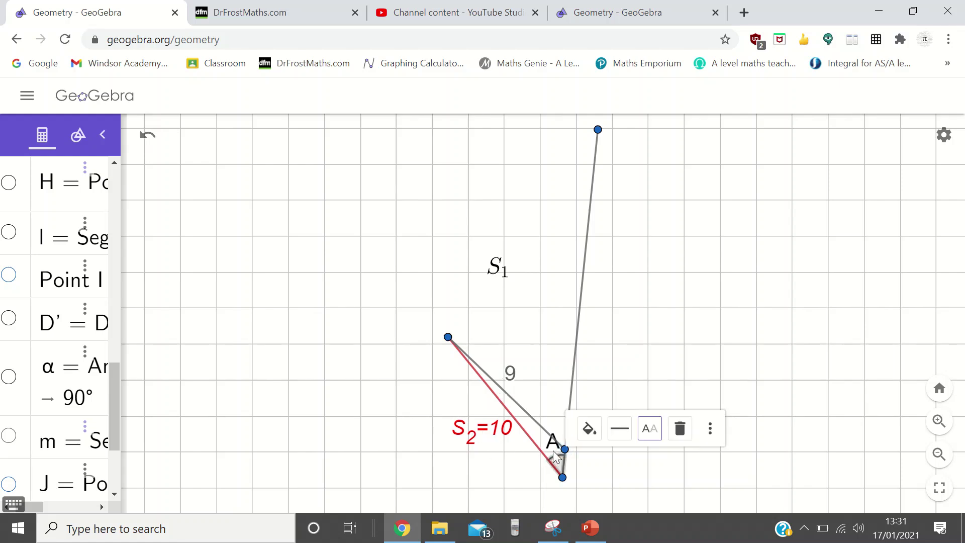
{"action": "left_click", "coordinate": [588, 451]}
{"action": "left_click_drag", "start_coordinate": [565, 450], "coordinate": [586, 252]}
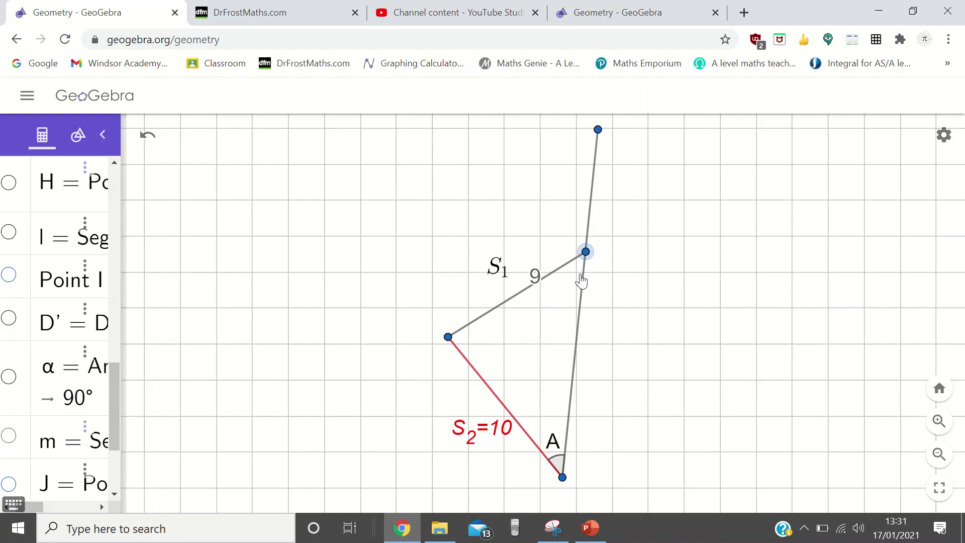
{"action": "left_click_drag", "start_coordinate": [585, 251], "coordinate": [608, 314]}
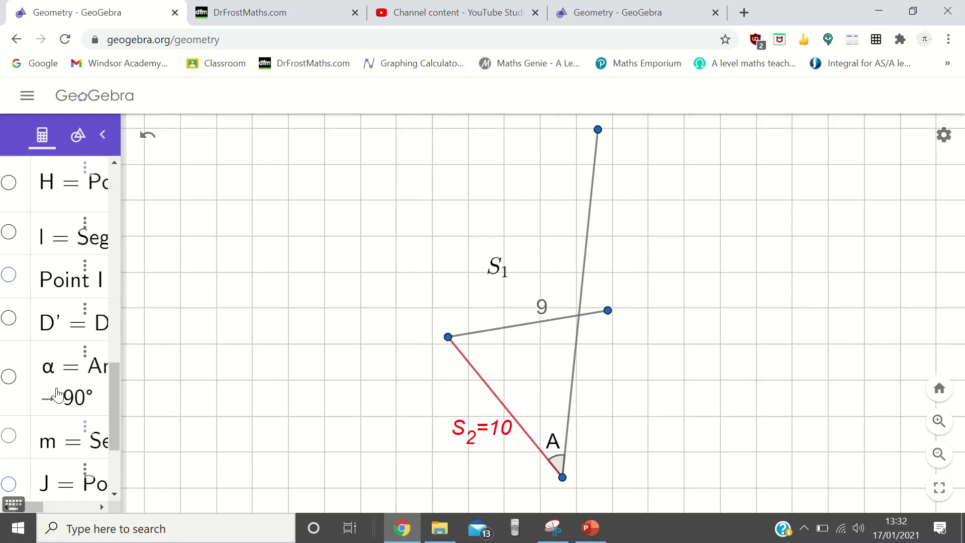
{"action": "scroll", "coordinate": [56, 395], "scroll_direction": "up", "scroll_amount": 5}
Hide the 9-unit segment and its endpoint, and show point E with the 11-unit segment
{"action": "left_click", "coordinate": [9, 379]}
{"action": "left_click", "coordinate": [10, 330]}
{"action": "scroll", "coordinate": [10, 332], "scroll_direction": "up", "scroll_amount": 3}
{"action": "left_click", "coordinate": [9, 269]}
{"action": "left_click", "coordinate": [9, 317]}
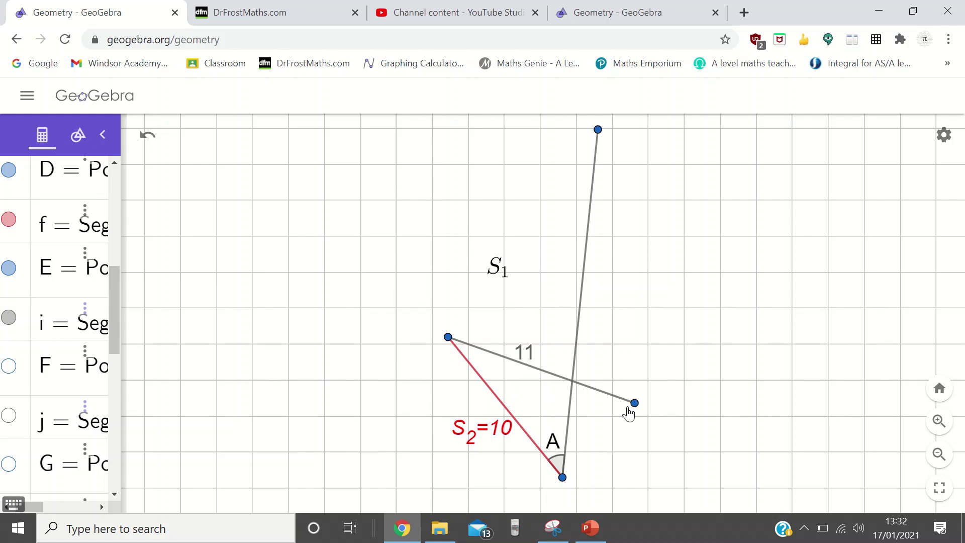
Swing point E around its circle onto the third side, then hide E
{"action": "left_click_drag", "start_coordinate": [635, 403], "coordinate": [594, 205]}
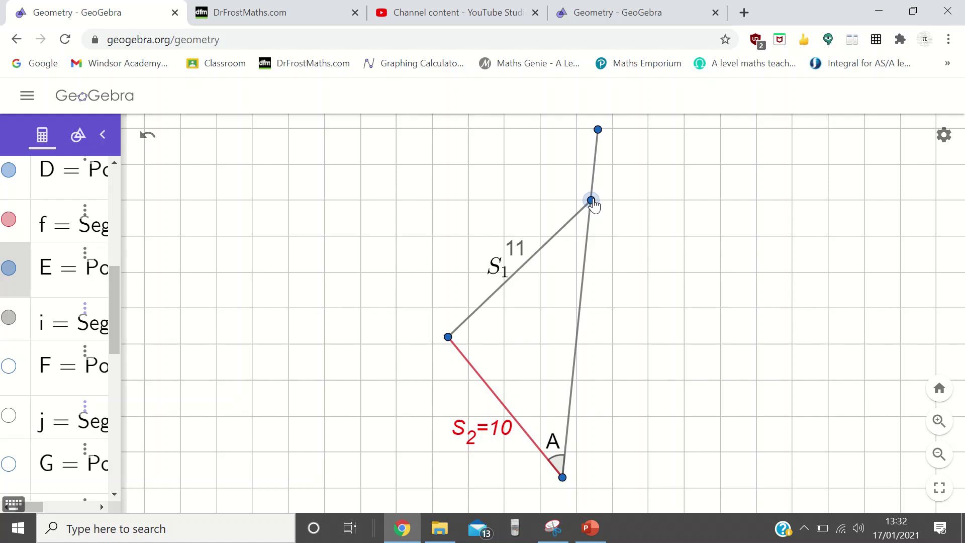
{"action": "left_click", "coordinate": [626, 231]}
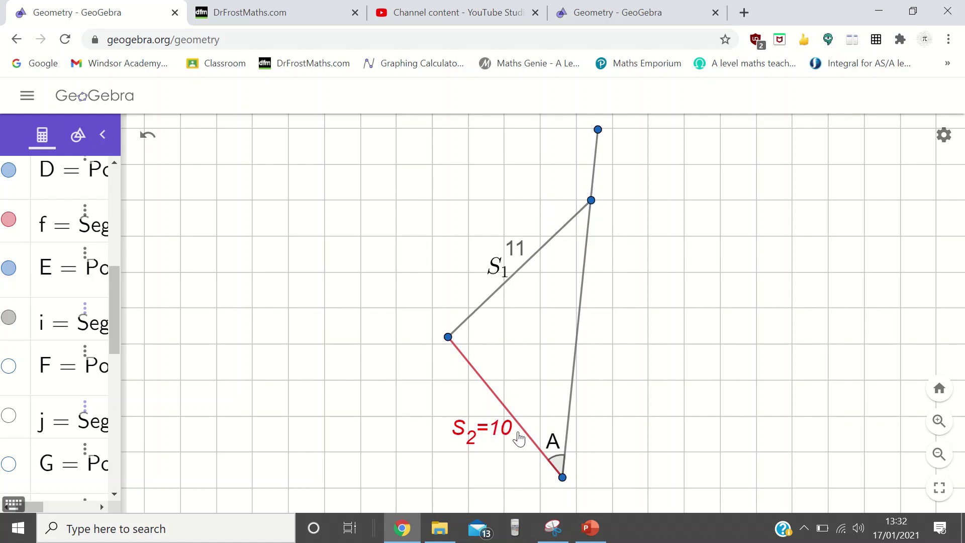
{"action": "left_click_drag", "start_coordinate": [593, 206], "coordinate": [499, 297]}
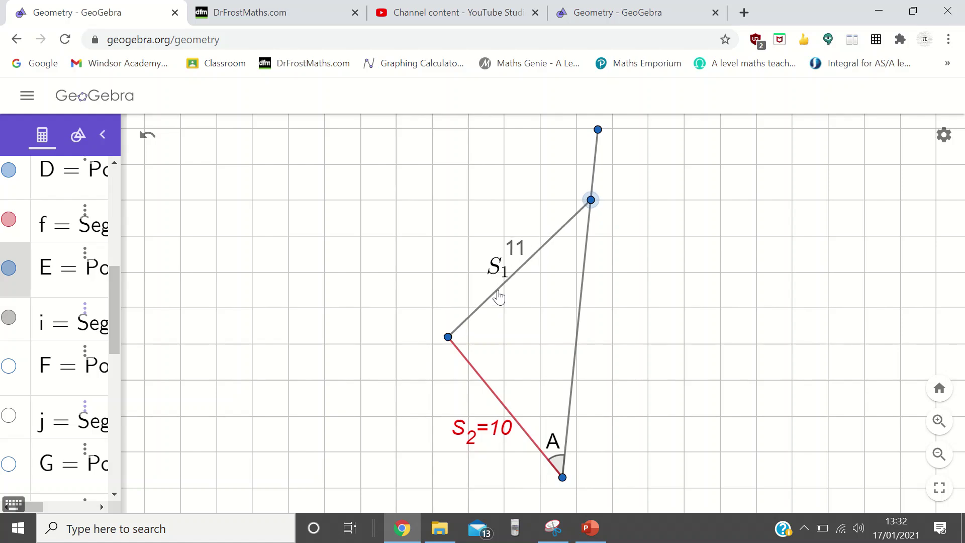
{"action": "left_click", "coordinate": [634, 347]}
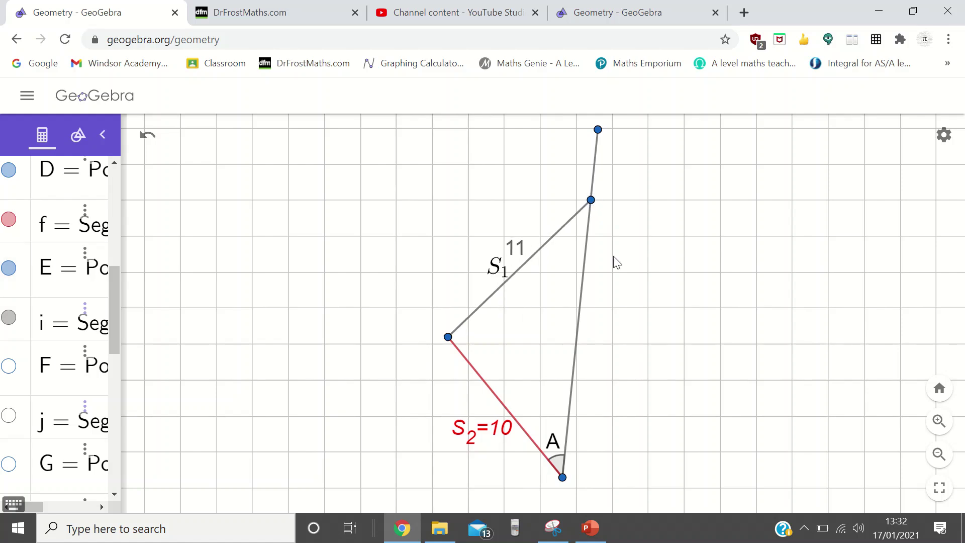
{"action": "left_click_drag", "start_coordinate": [590, 217], "coordinate": [656, 290]}
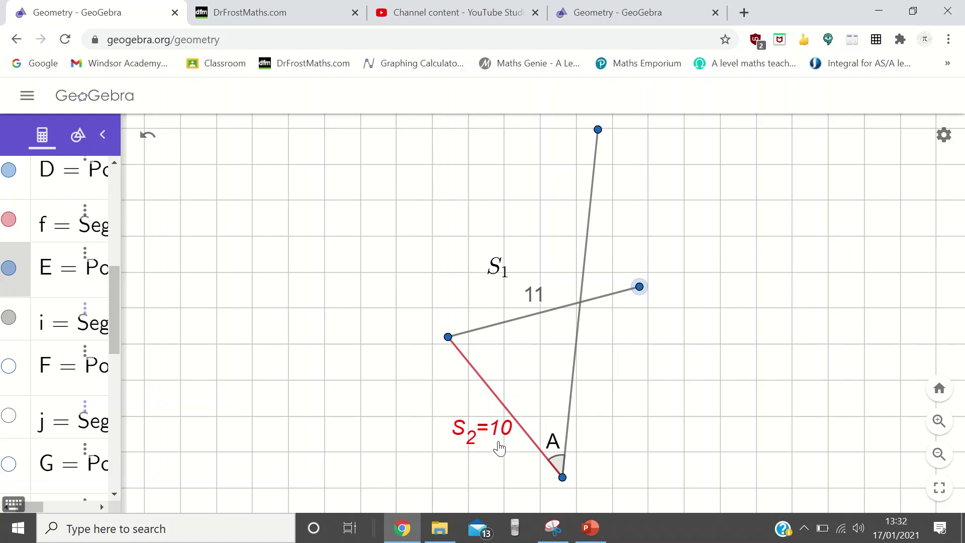
{"action": "left_click_drag", "start_coordinate": [642, 298], "coordinate": [592, 212]}
{"action": "left_click", "coordinate": [8, 268]}
Swap in point F's 10-unit segment, raise its label, and swing F onto the third side
{"action": "left_click", "coordinate": [8, 317]}
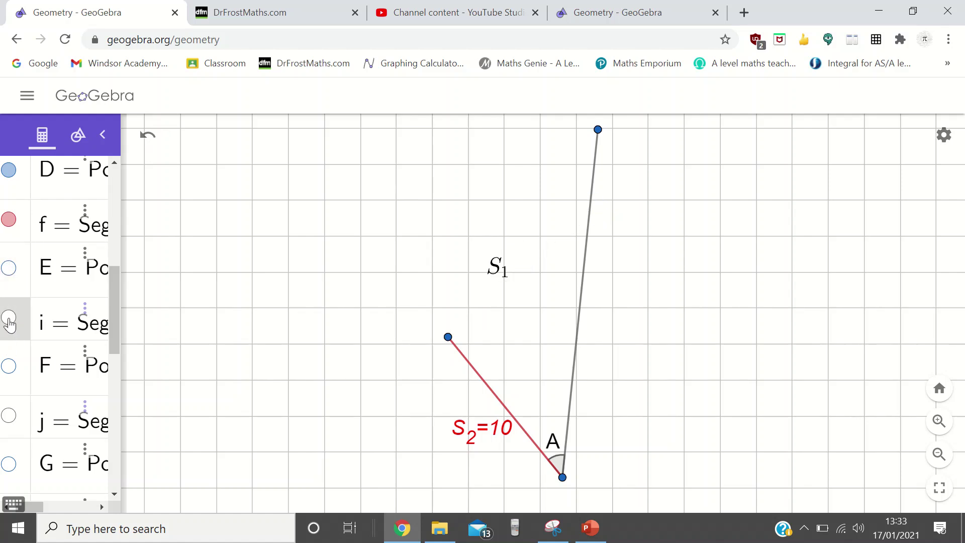
{"action": "left_click", "coordinate": [9, 366]}
{"action": "left_click", "coordinate": [9, 415]}
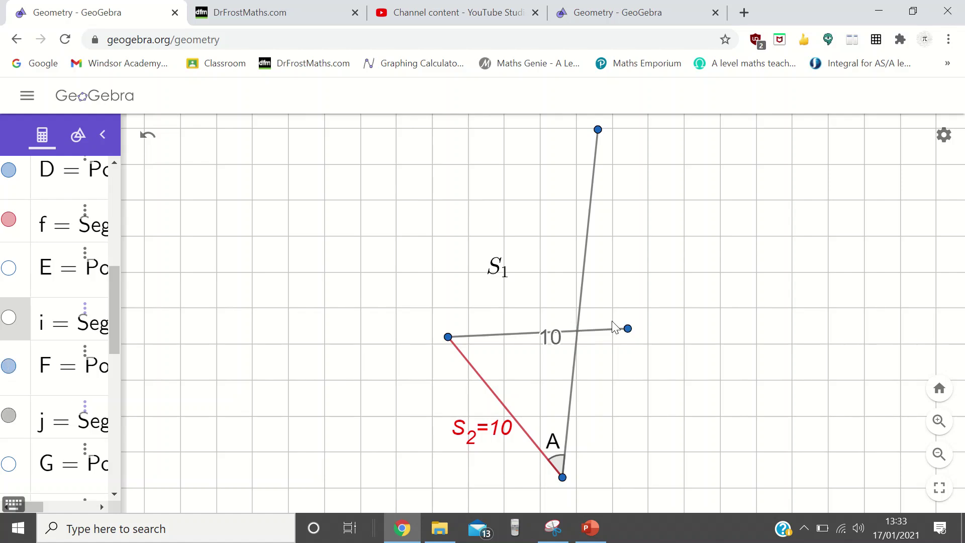
{"action": "left_click_drag", "start_coordinate": [549, 344], "coordinate": [548, 322]}
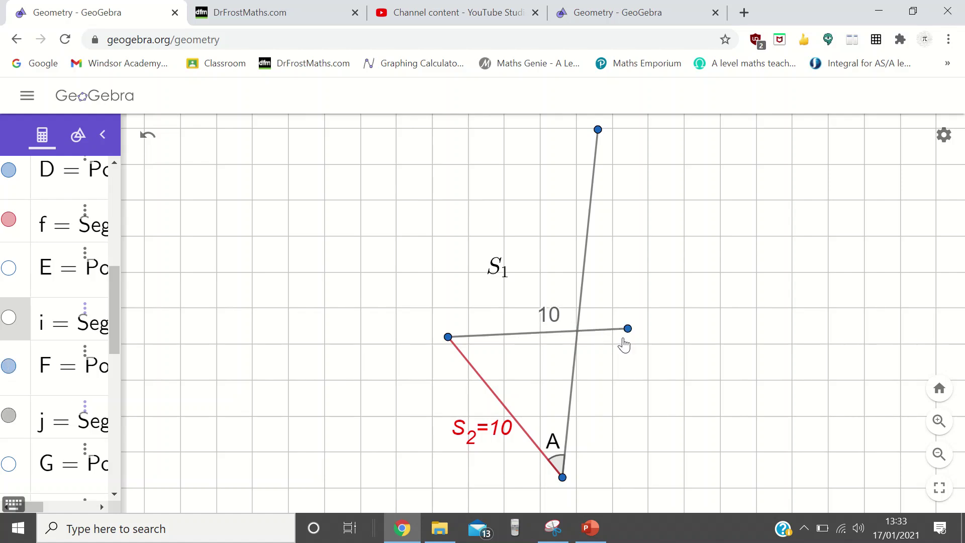
{"action": "left_click_drag", "start_coordinate": [628, 329], "coordinate": [583, 230]}
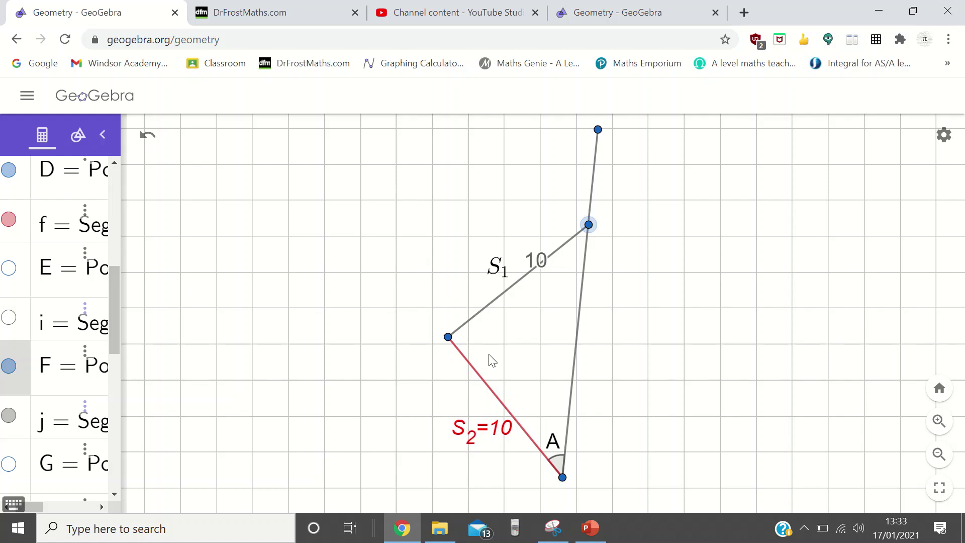
{"action": "left_click", "coordinate": [8, 366]}
Hide the 10-unit segment and show point G with the 9-unit side toward the third side
{"action": "left_click", "coordinate": [8, 415]}
{"action": "scroll", "coordinate": [15, 422], "scroll_direction": "down", "scroll_amount": 1}
{"action": "left_click", "coordinate": [9, 409]}
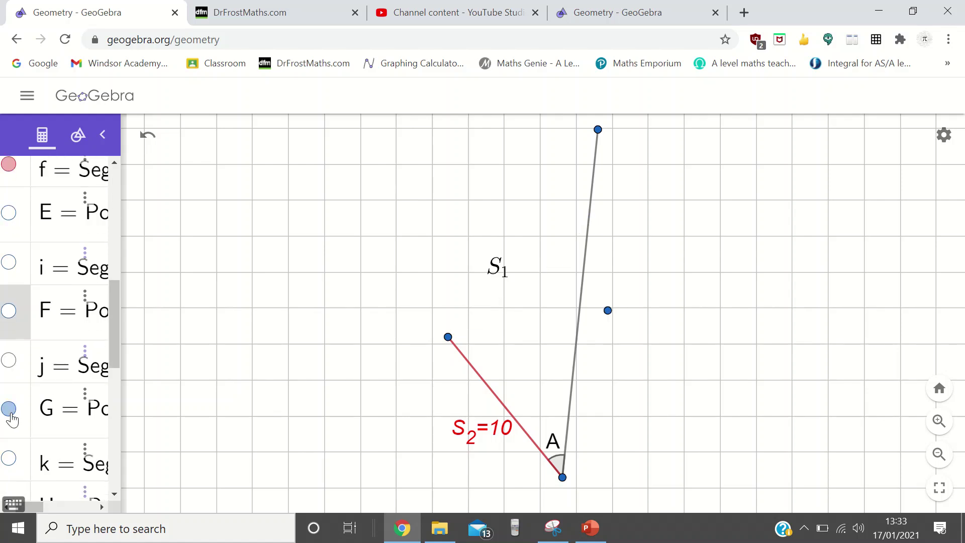
{"action": "left_click", "coordinate": [9, 458]}
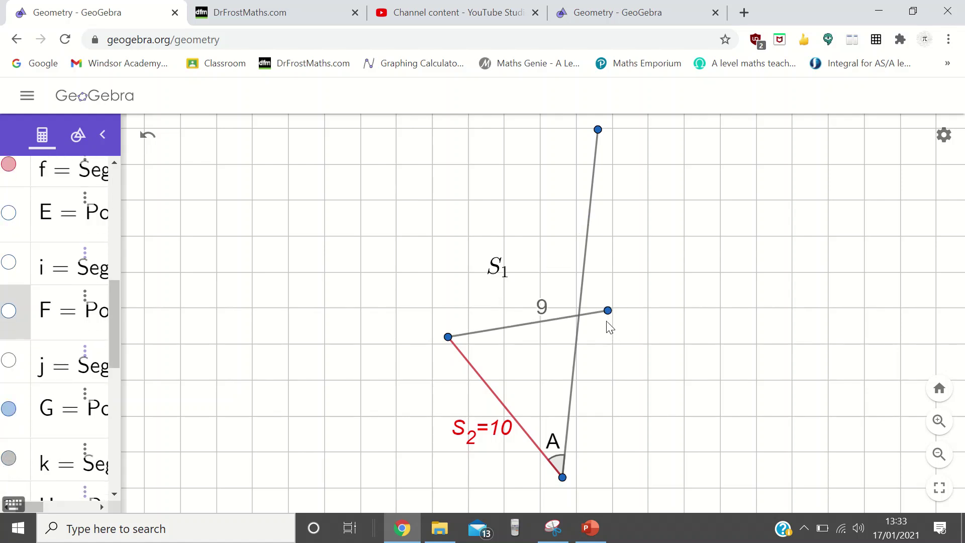
{"action": "mouse_move", "coordinate": [609, 315]}
{"action": "left_mouse_down"}
{"action": "mouse_move", "coordinate": [587, 413]}
{"action": "mouse_move", "coordinate": [564, 448]}
{"action": "mouse_move", "coordinate": [586, 254]}
{"action": "mouse_move", "coordinate": [608, 308]}
{"action": "left_mouse_up"}
Swap to point H's 8-unit side and swing it to both meeting points on the third side
{"action": "scroll", "coordinate": [75, 357], "scroll_direction": "down", "scroll_amount": 5}
{"action": "left_click", "coordinate": [9, 202]}
{"action": "left_click", "coordinate": [8, 251]}
{"action": "left_click", "coordinate": [9, 301]}
{"action": "left_click", "coordinate": [9, 350]}
{"action": "left_click_drag", "start_coordinate": [572, 269], "coordinate": [563, 416]}
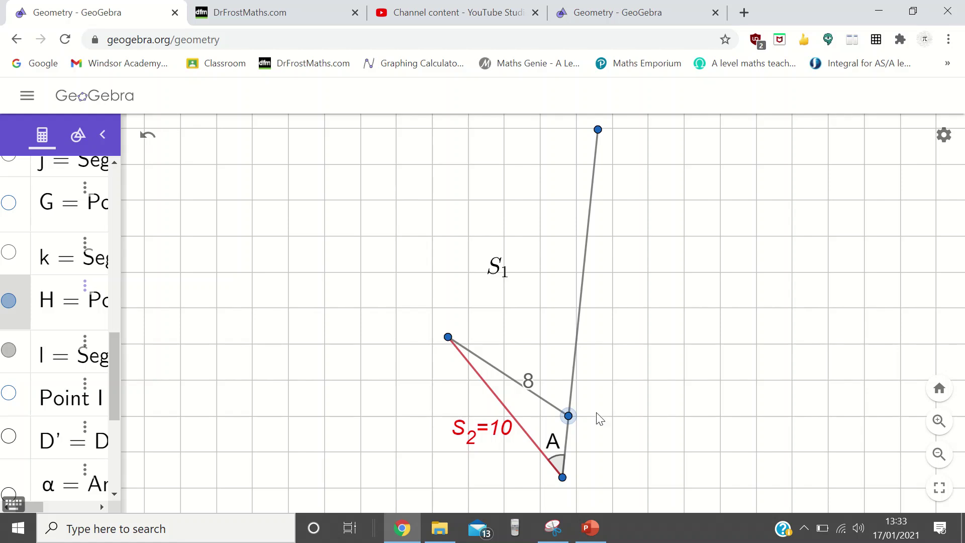
{"action": "left_click_drag", "start_coordinate": [572, 422], "coordinate": [594, 337]}
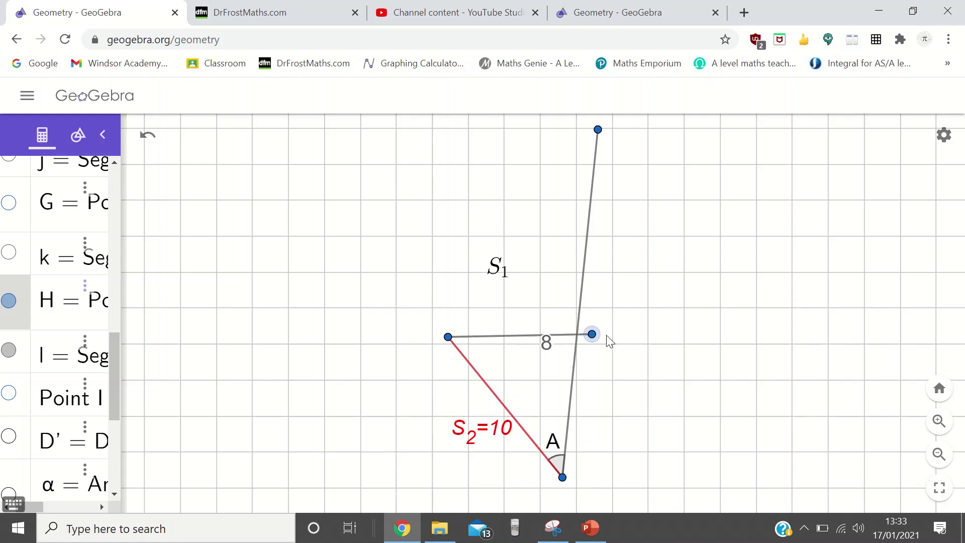
{"action": "left_click", "coordinate": [9, 301]}
{"action": "left_click", "coordinate": [9, 349]}
{"action": "scroll", "coordinate": [11, 357], "scroll_direction": "down", "scroll_amount": 2}
{"action": "scroll", "coordinate": [11, 357], "scroll_direction": "down", "scroll_amount": 3}
{"action": "left_click", "coordinate": [9, 386]}
{"action": "left_click", "coordinate": [8, 337]}
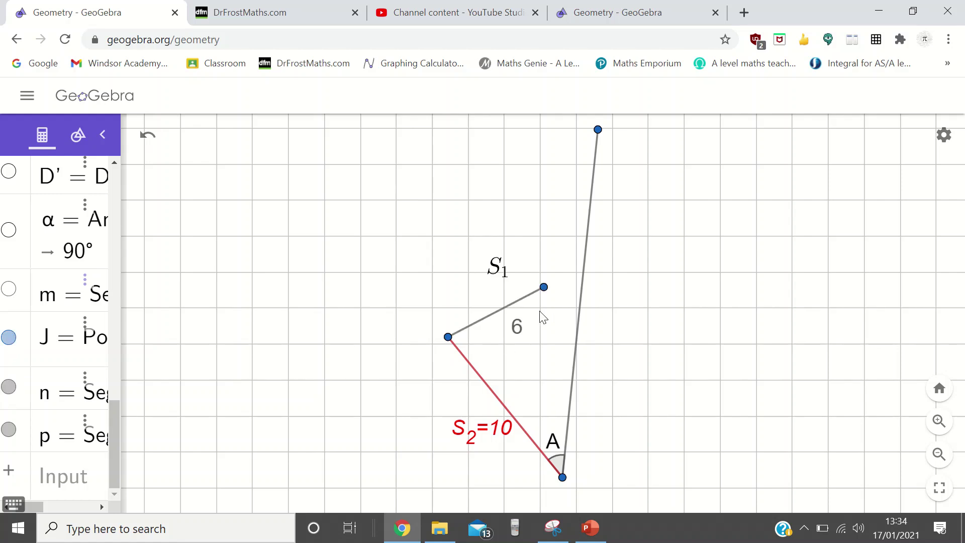
{"action": "left_click_drag", "start_coordinate": [544, 289], "coordinate": [541, 269]}
{"action": "left_click_drag", "start_coordinate": [452, 188], "coordinate": [538, 319]}
{"action": "left_click_drag", "start_coordinate": [533, 281], "coordinate": [539, 349]}
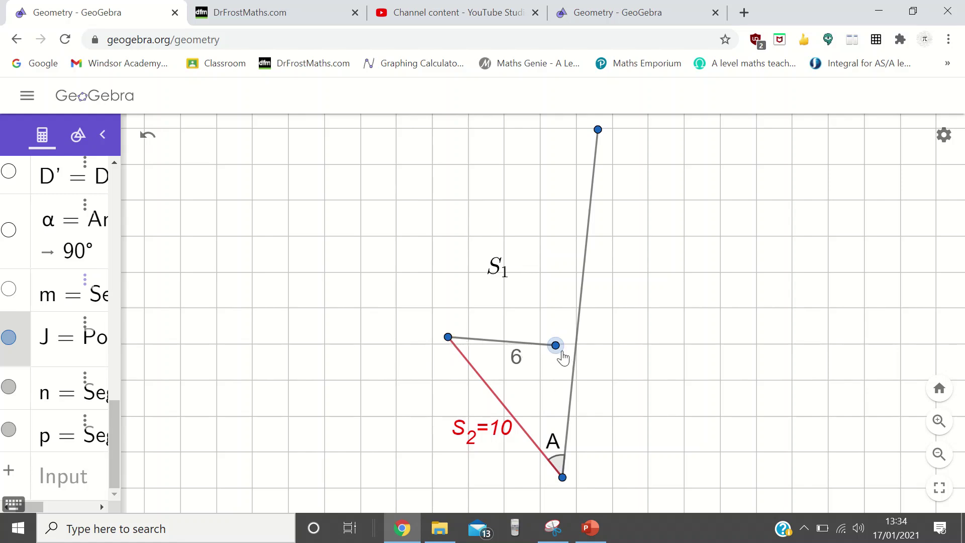
{"action": "left_click_drag", "start_coordinate": [556, 346], "coordinate": [553, 310]}
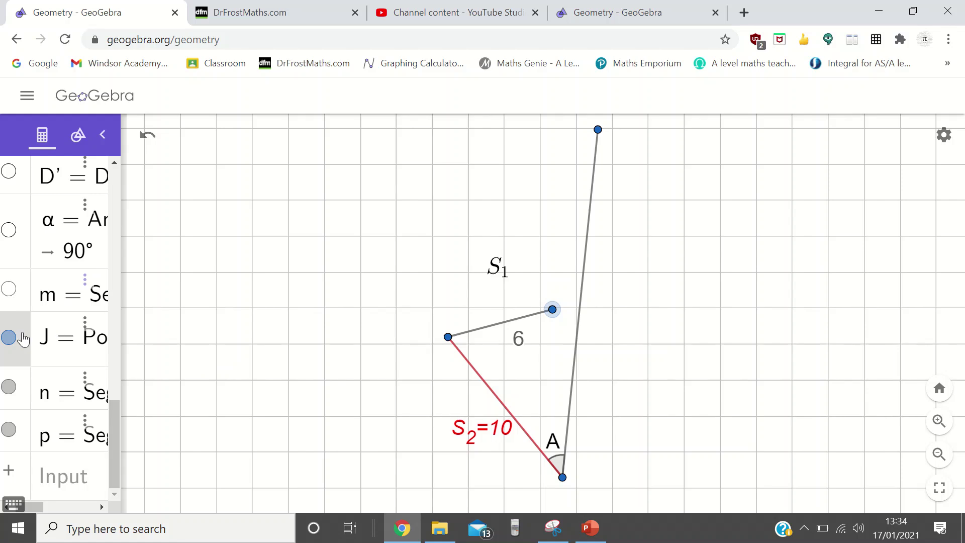
{"action": "left_click", "coordinate": [9, 337]}
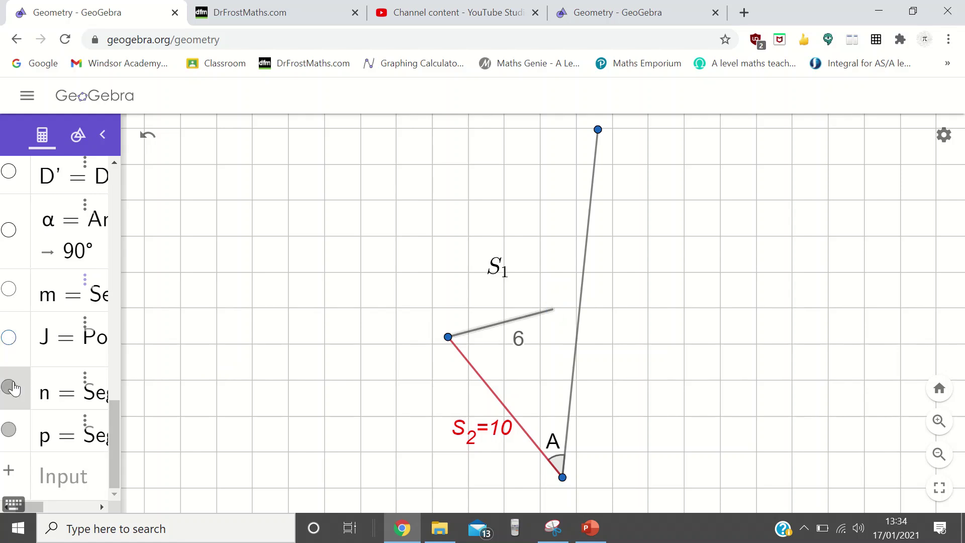
{"action": "left_click", "coordinate": [15, 385]}
{"action": "scroll", "coordinate": [68, 341], "scroll_direction": "up", "scroll_amount": 1}
{"action": "scroll", "coordinate": [68, 341], "scroll_direction": "up", "scroll_amount": 1}
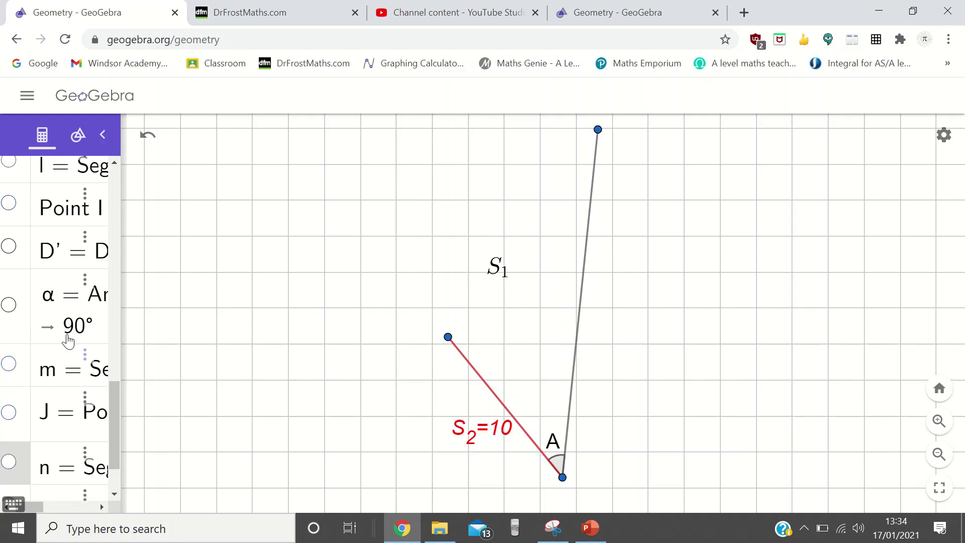
{"action": "left_click", "coordinate": [8, 414]}
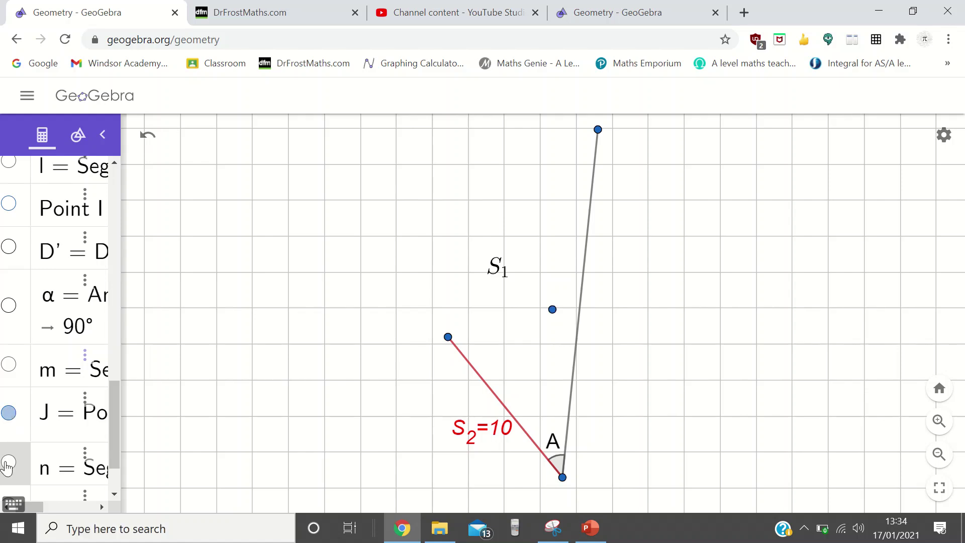
{"action": "left_click", "coordinate": [8, 462]}
{"action": "left_click_drag", "start_coordinate": [553, 319], "coordinate": [553, 337]}
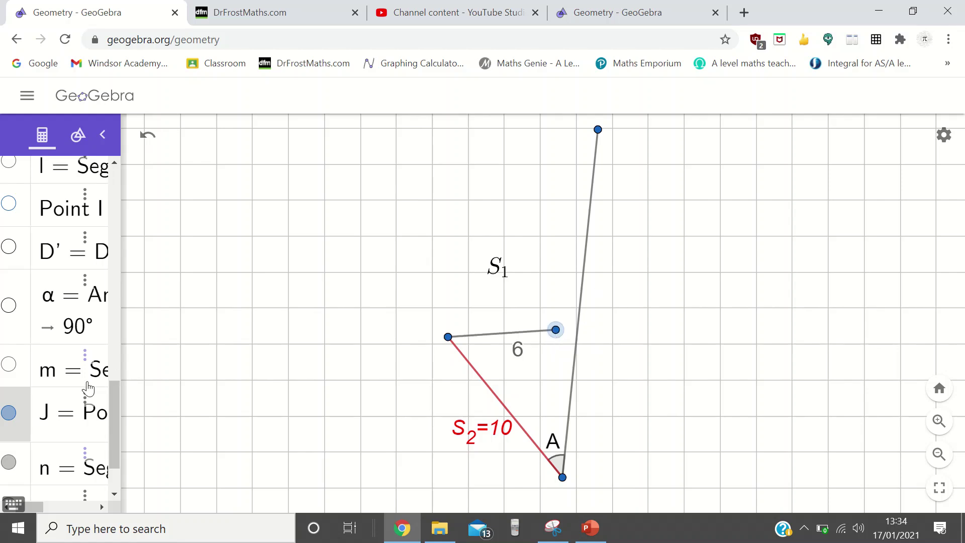
{"action": "left_click", "coordinate": [8, 414]}
{"action": "left_click", "coordinate": [9, 462]}
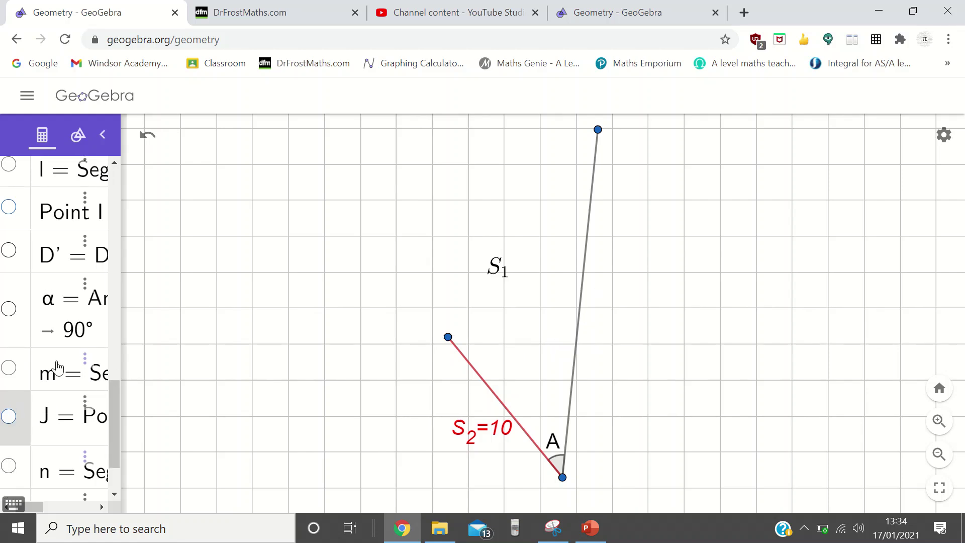
{"action": "scroll", "coordinate": [57, 368], "scroll_direction": "up", "scroll_amount": 5}
{"action": "left_click", "coordinate": [8, 292]}
{"action": "left_click", "coordinate": [9, 292]}
{"action": "left_click", "coordinate": [8, 340]}
{"action": "left_click", "coordinate": [8, 389]}
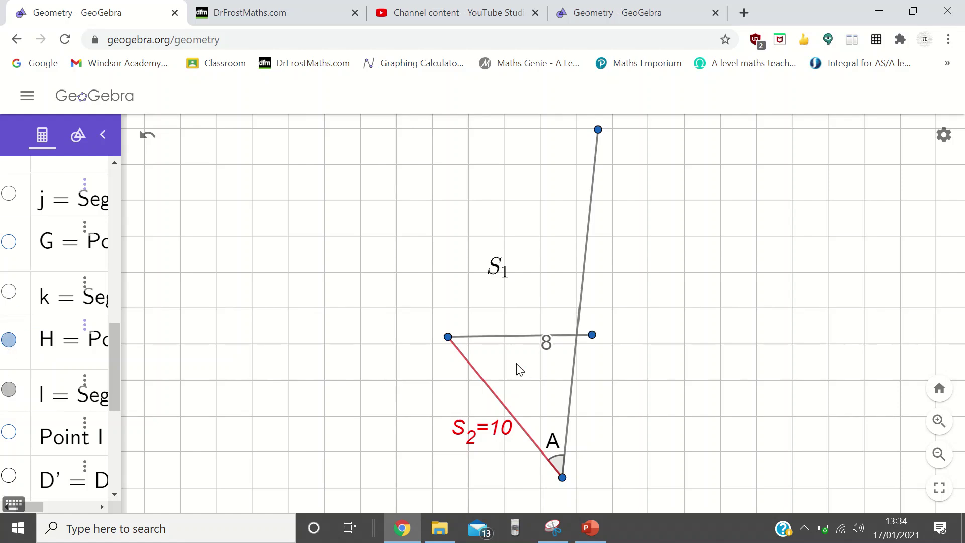
Swing the 8-unit side along its circle and dismiss point H's Redefine dialog unchanged
{"action": "left_click_drag", "start_coordinate": [580, 370], "coordinate": [591, 294]}
{"action": "double_click", "coordinate": [578, 399]}
{"action": "left_click", "coordinate": [576, 371]}
Hide H and the 8-unit side, and show foot point I, the 90° mark and the perpendicular
{"action": "left_click", "coordinate": [8, 340]}
{"action": "left_click", "coordinate": [8, 389]}
{"action": "left_click", "coordinate": [9, 432]}
{"action": "scroll", "coordinate": [10, 431], "scroll_direction": "down", "scroll_amount": 3}
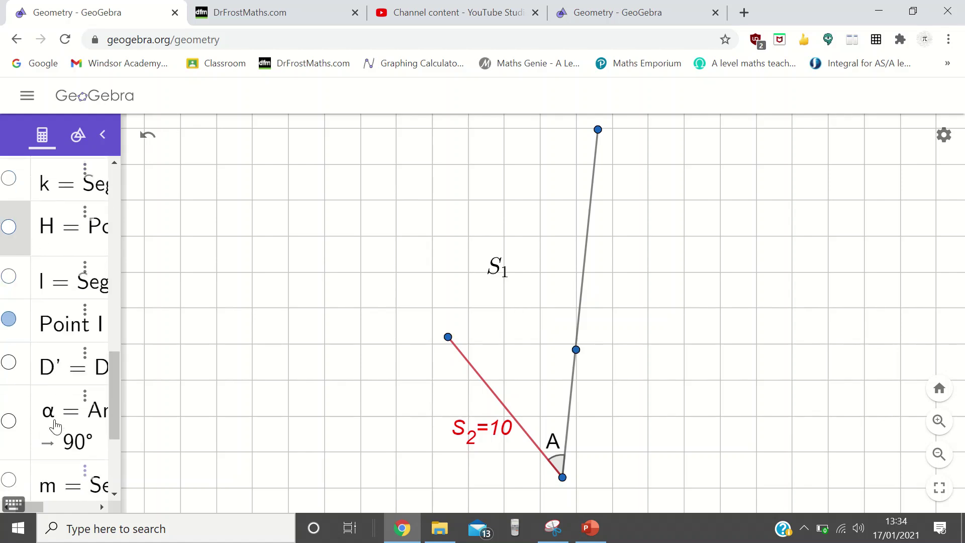
{"action": "left_click", "coordinate": [9, 421]}
{"action": "left_click", "coordinate": [8, 480]}
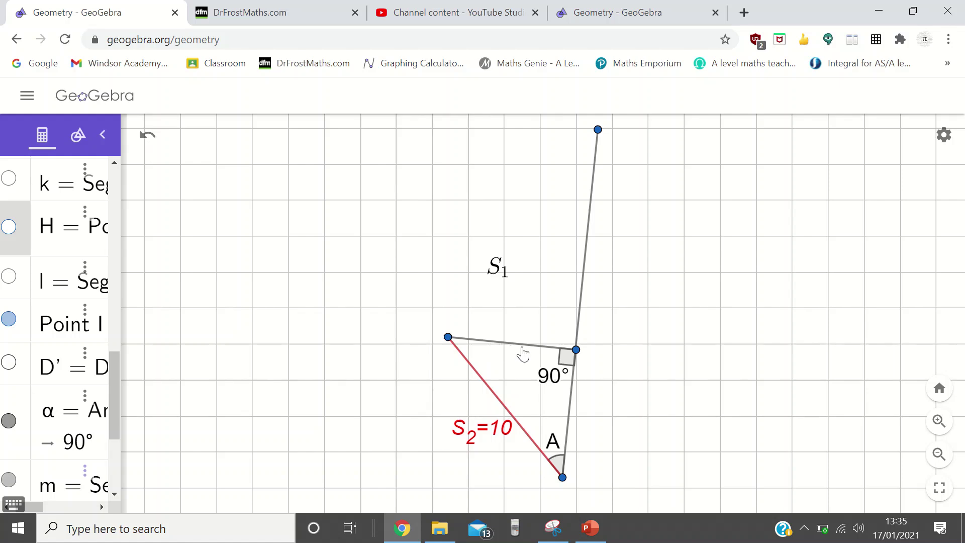
Move the S1 label onto the perpendicular and briefly toggle the 11-unit segment and point F
{"action": "left_click_drag", "start_coordinate": [511, 274], "coordinate": [529, 335]}
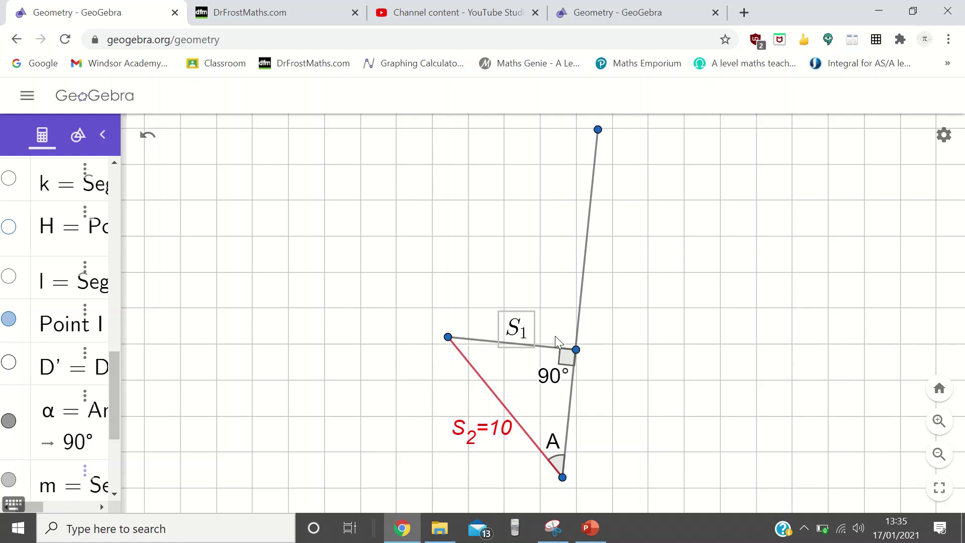
{"action": "left_click", "coordinate": [618, 395]}
{"action": "scroll", "coordinate": [80, 248], "scroll_direction": "up", "scroll_amount": 5}
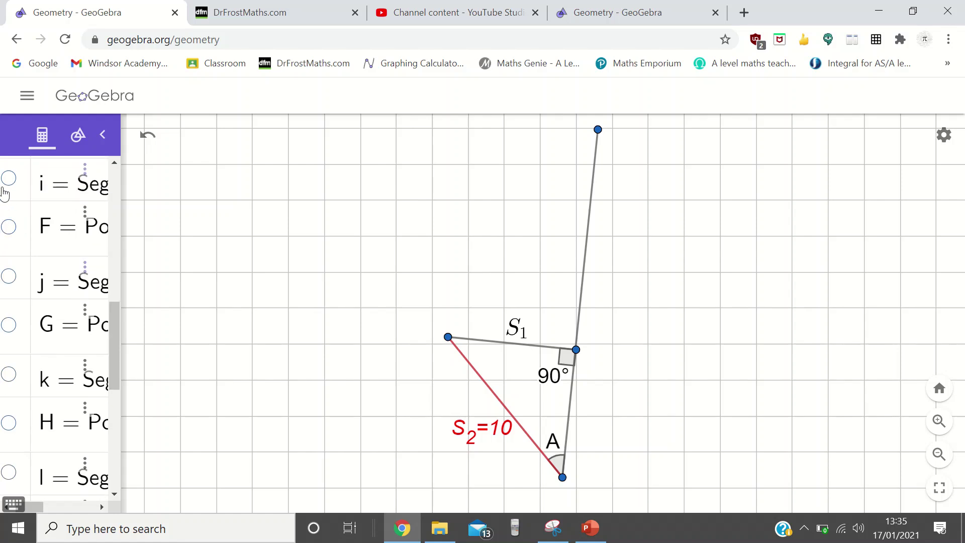
{"action": "left_click", "coordinate": [8, 180]}
{"action": "left_click", "coordinate": [8, 228]}
{"action": "left_click", "coordinate": [9, 227]}
{"action": "left_click", "coordinate": [8, 179]}
{"action": "scroll", "coordinate": [62, 384], "scroll_direction": "down", "scroll_amount": 2}
{"action": "scroll", "coordinate": [36, 322], "scroll_direction": "up", "scroll_amount": 1}
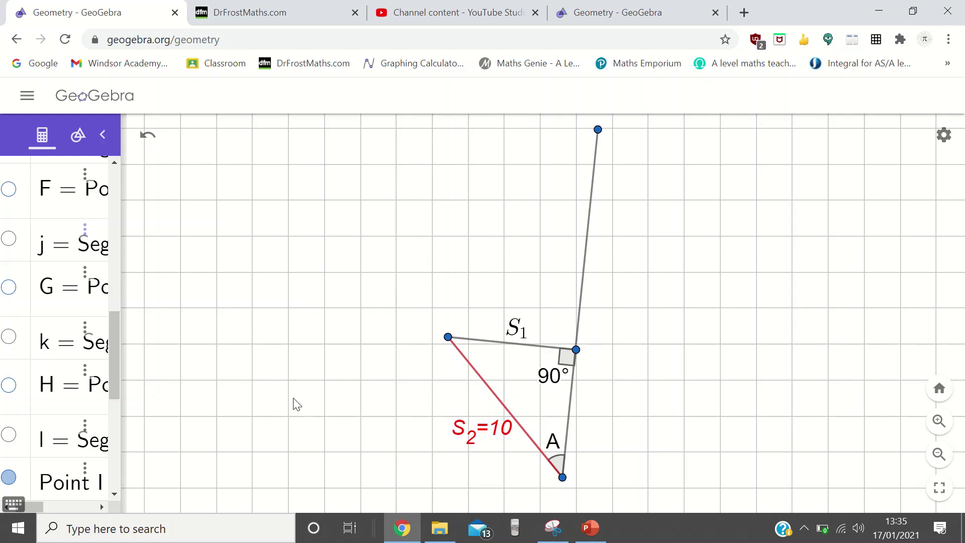
Show the 8-unit side at H, swing it along the third side, then hide it again
{"action": "left_click", "coordinate": [13, 392]}
{"action": "left_click", "coordinate": [13, 439]}
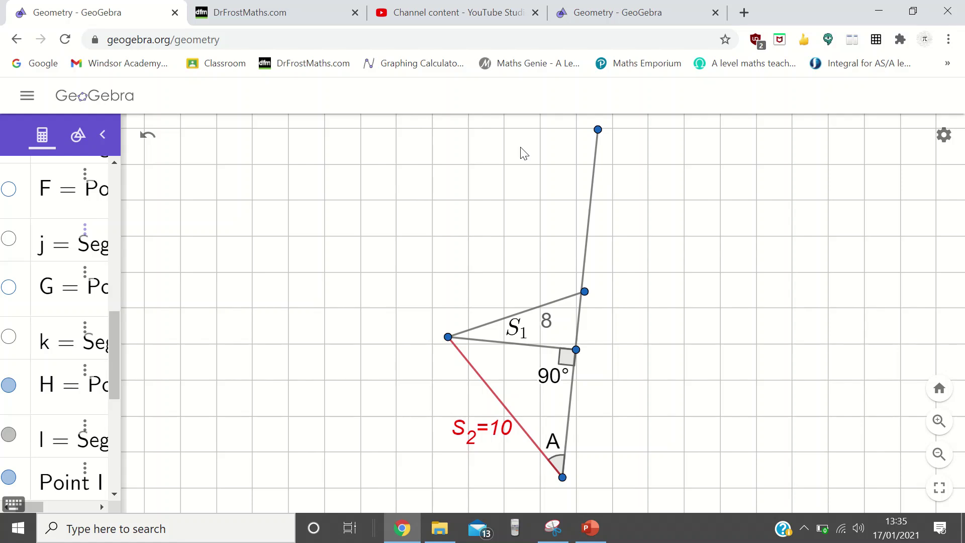
{"action": "left_click_drag", "start_coordinate": [585, 294], "coordinate": [550, 233]}
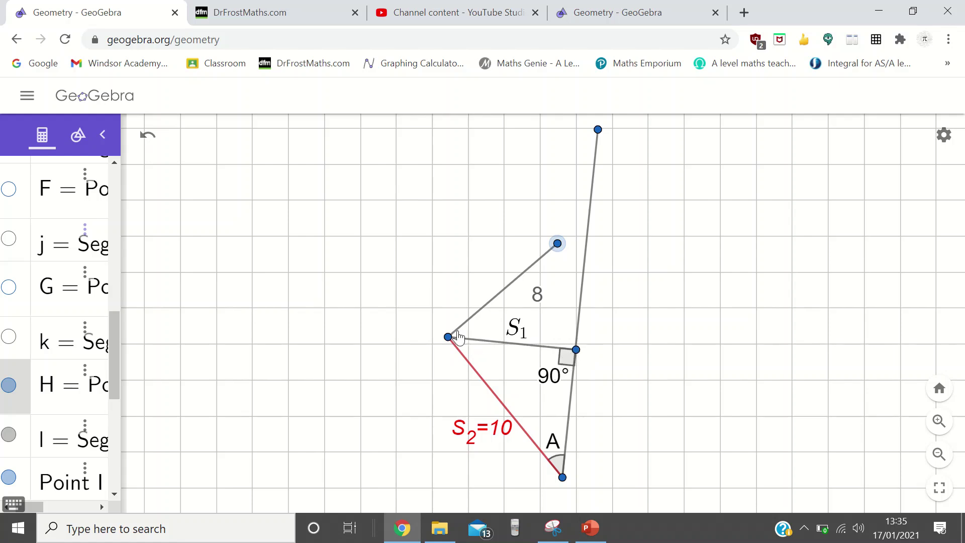
{"action": "left_click", "coordinate": [9, 385]}
{"action": "left_click", "coordinate": [9, 435]}
Hide foot point I, the 90° mark and the perpendicular, and show point J's 6-unit S1 side
{"action": "scroll", "coordinate": [47, 425], "scroll_direction": "down", "scroll_amount": 2}
{"action": "scroll", "coordinate": [46, 425], "scroll_direction": "down", "scroll_amount": 4}
{"action": "left_click", "coordinate": [9, 312]}
{"action": "left_click", "coordinate": [9, 412]}
{"action": "left_click", "coordinate": [9, 470]}
{"action": "scroll", "coordinate": [32, 451], "scroll_direction": "down", "scroll_amount": 1}
{"action": "scroll", "coordinate": [31, 451], "scroll_direction": "down", "scroll_amount": 3}
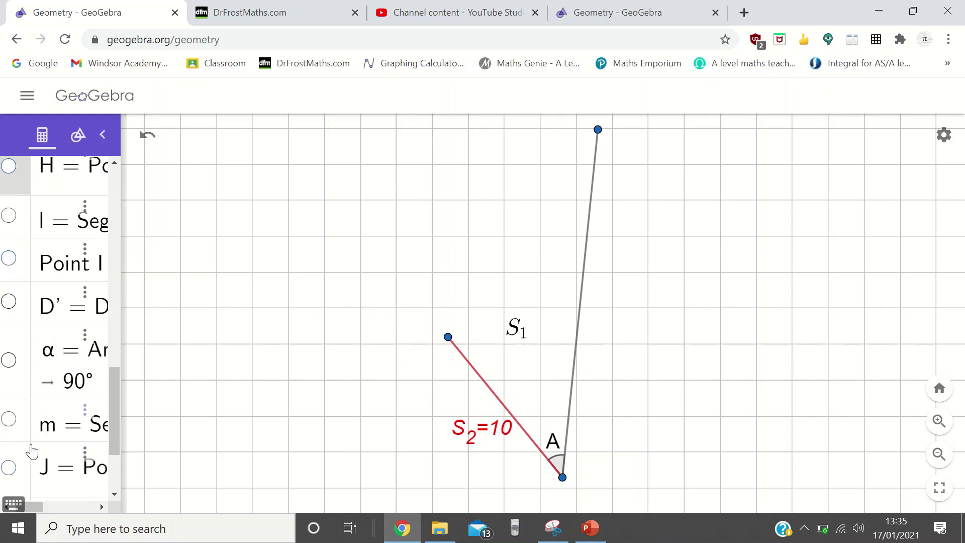
{"action": "left_click", "coordinate": [9, 426]}
{"action": "left_click", "coordinate": [9, 475]}
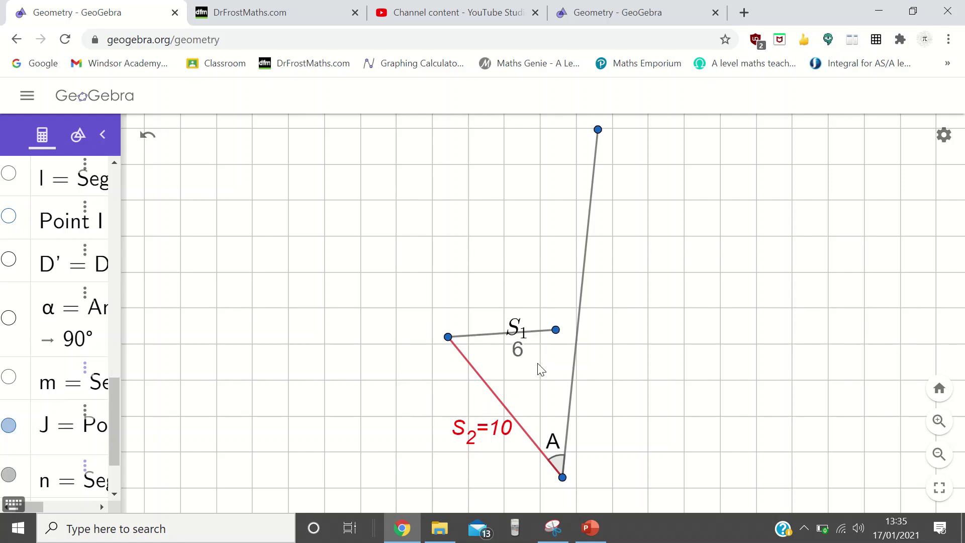